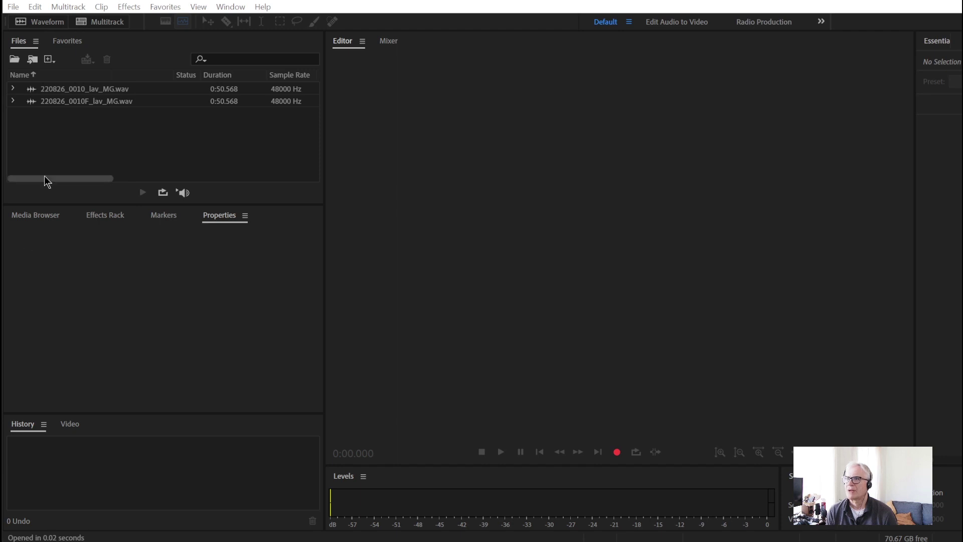
Step: Open 220826_0010_lav_MG.wav and play it from about 0:15 into the first loud passage
double_click(95, 89)
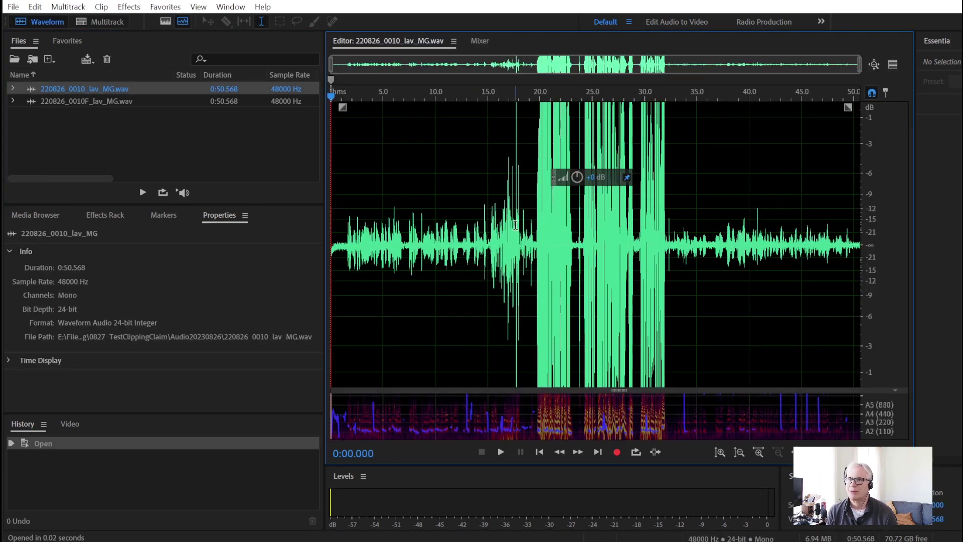
click(492, 105)
click(501, 451)
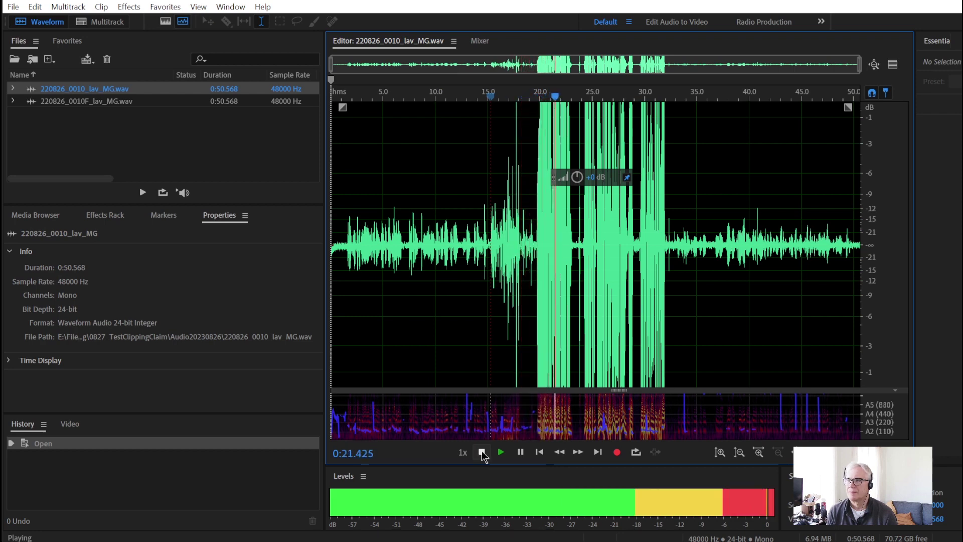
click(481, 452)
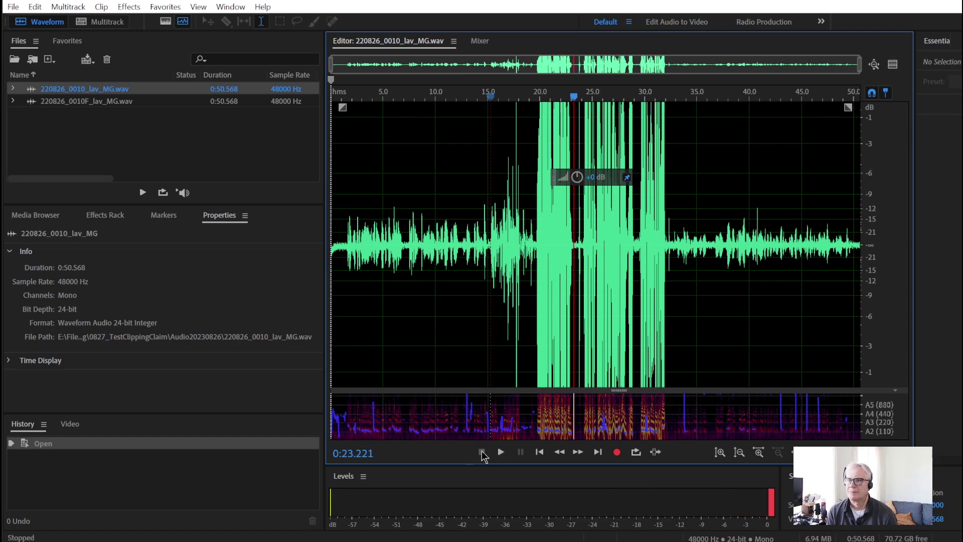
Step: Lower the whole 220826_0010_lav_MG.wav clip so its peaks sit at about -1 dB, and play the loud passage from 0:19.386
drag(577, 177, 537, 332)
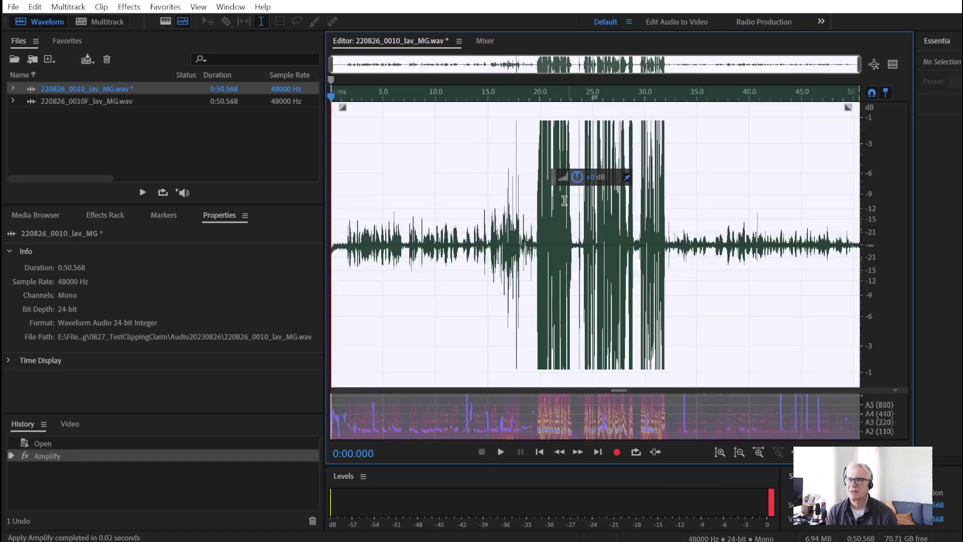
click(533, 111)
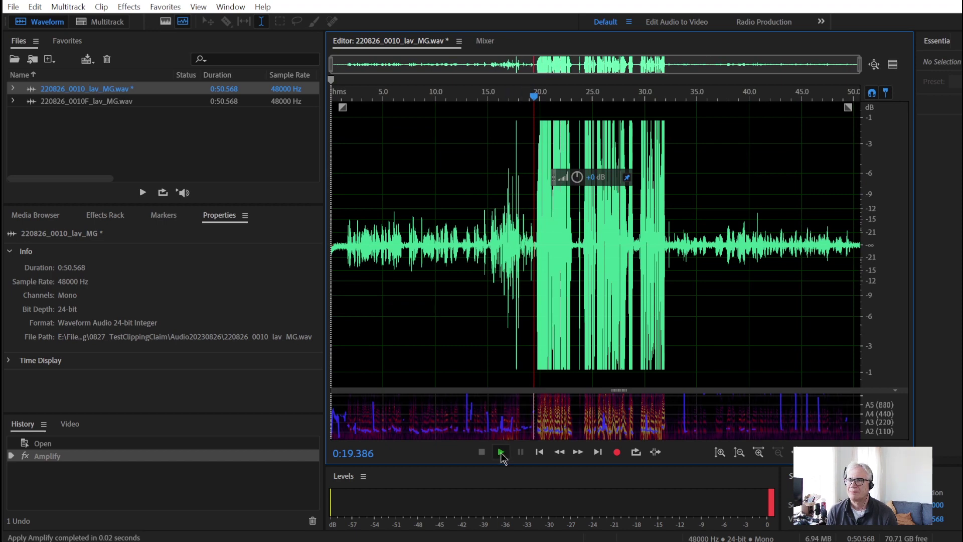
click(500, 452)
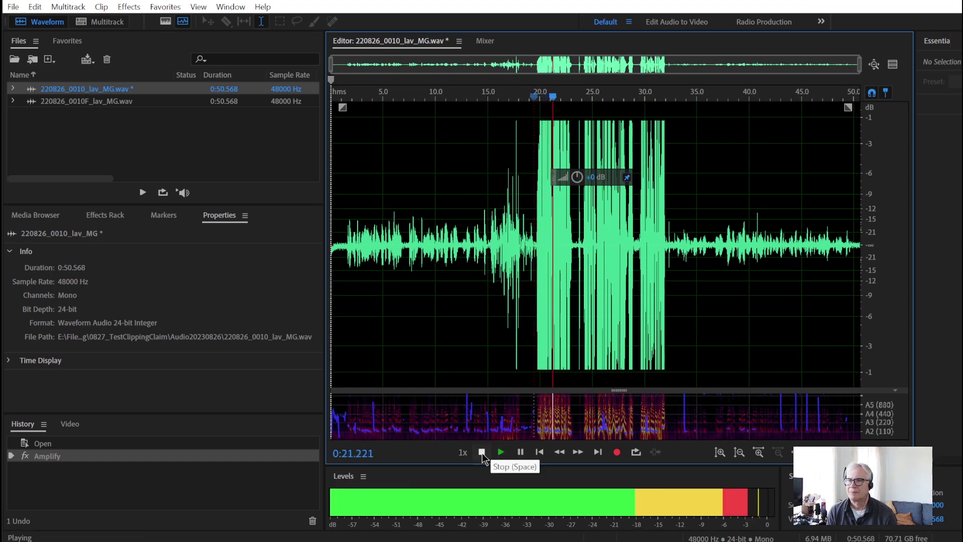
click(481, 452)
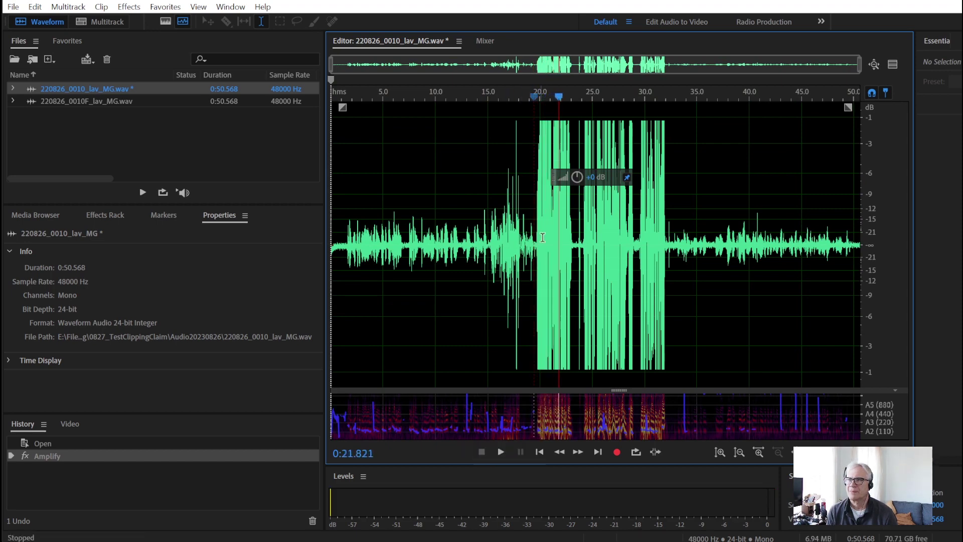
Step: Open 220826_0010F_lav_MG.wav and reduce its overall amplitude, bringing it back up slightly with a second gain adjustment
click(65, 100)
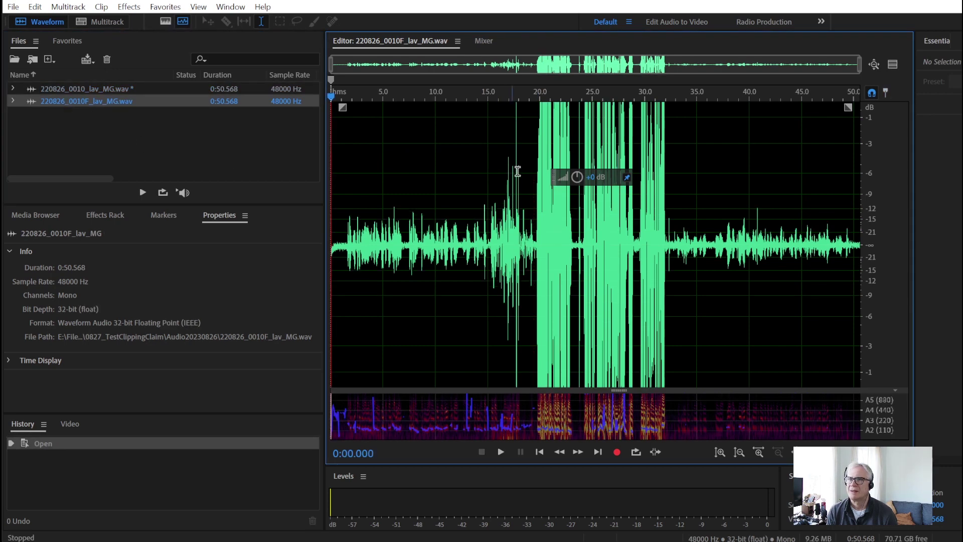
drag(577, 178, 579, 216)
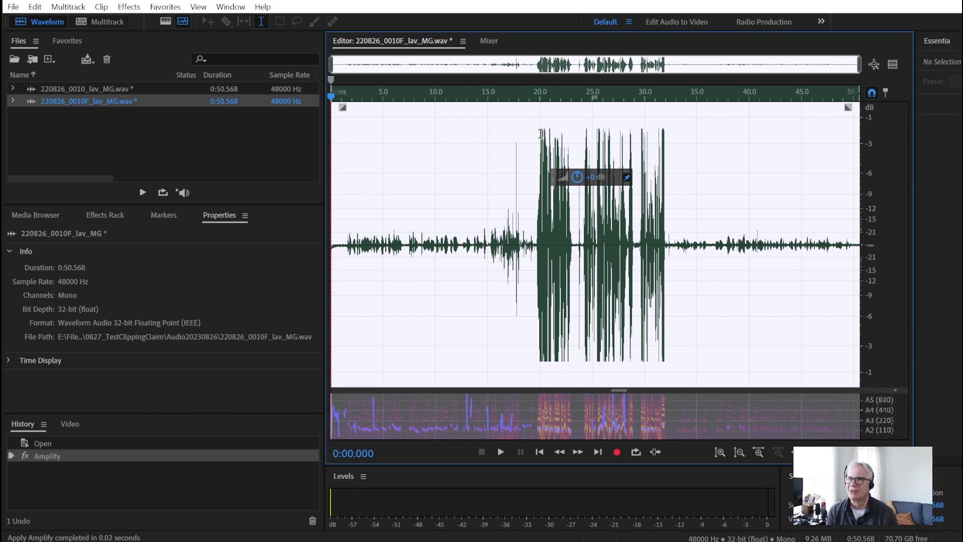
drag(574, 180, 574, 168)
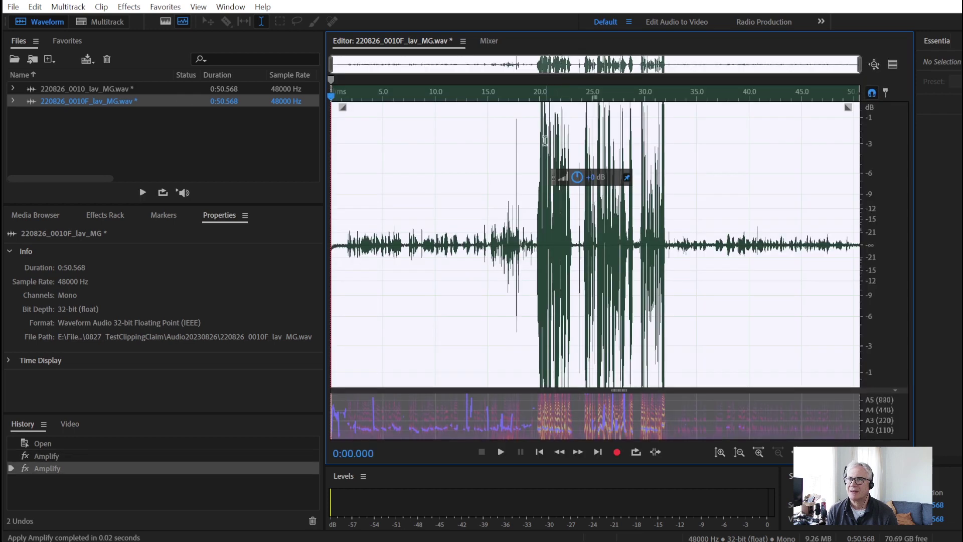
Step: Play the attenuated 32-bit float clip from 0:18.633 into the first loud passage
click(526, 98)
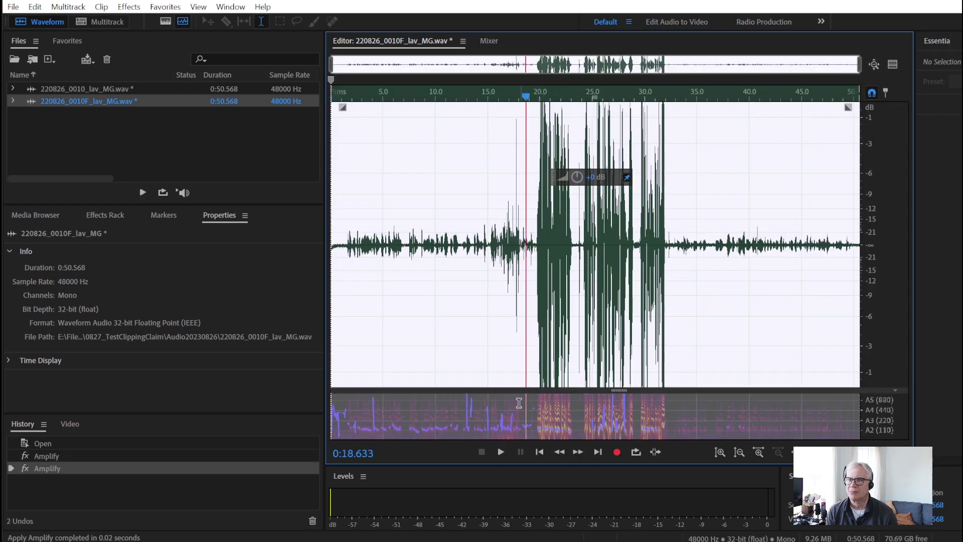
click(500, 452)
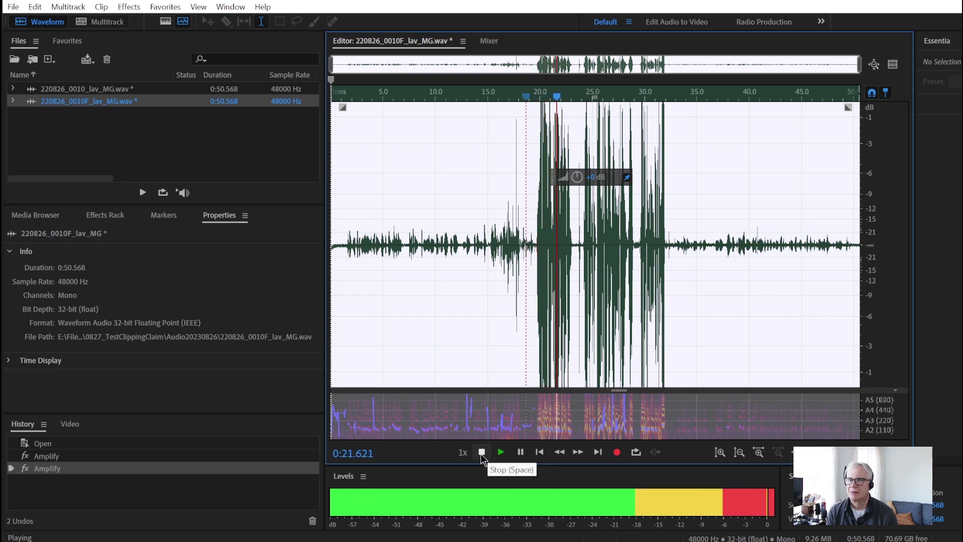
click(481, 453)
Step: Raise the 32-bit float clip's gain, play the loud passage from 0:17.880, and adjust the gain back down
drag(577, 176, 572, 151)
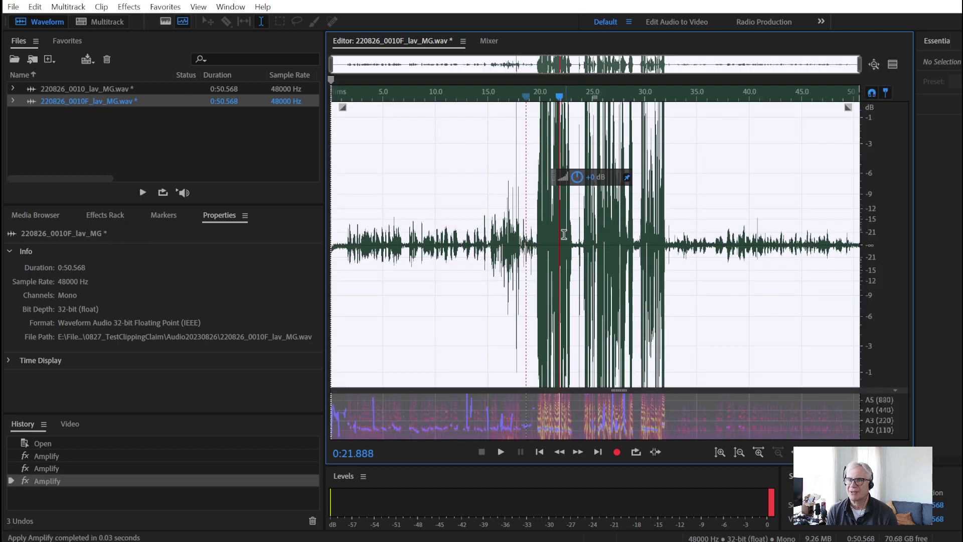
click(519, 94)
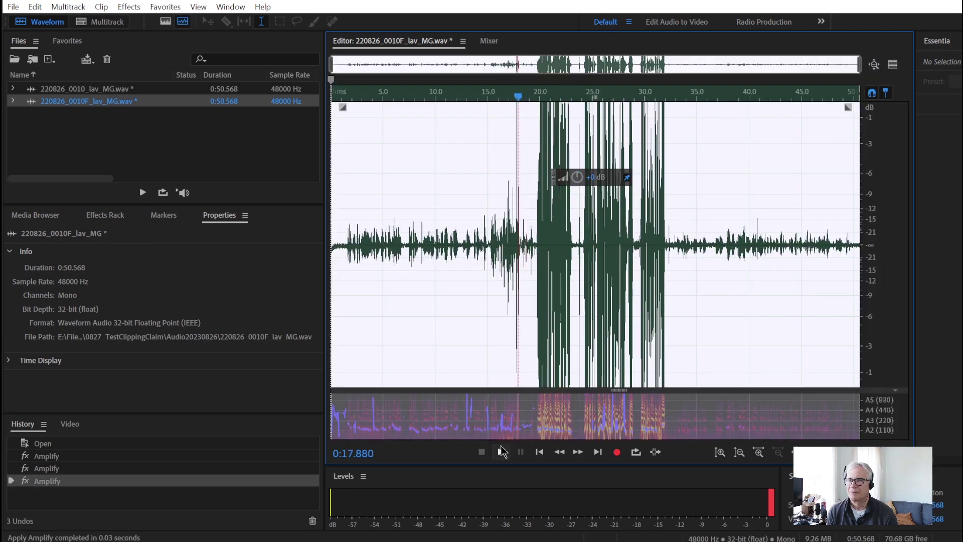
click(500, 450)
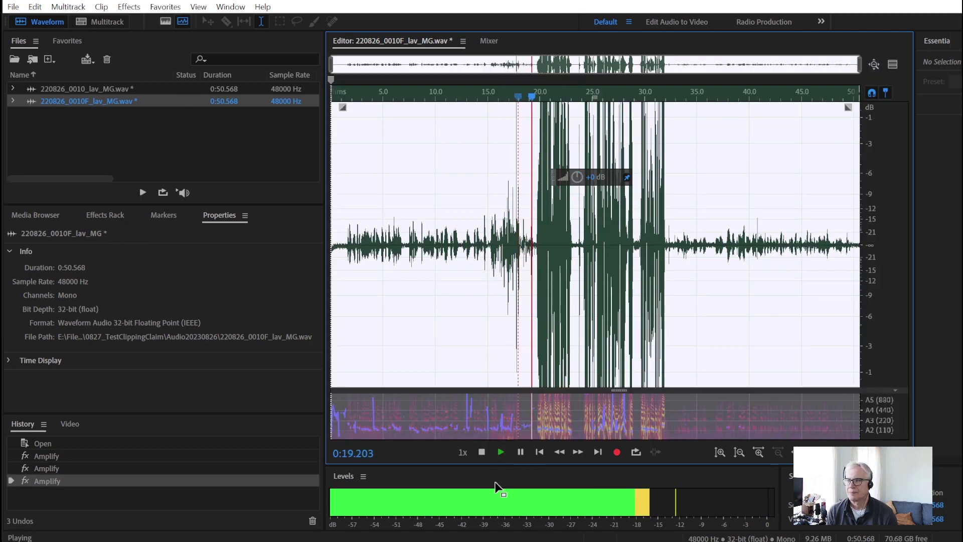
click(481, 451)
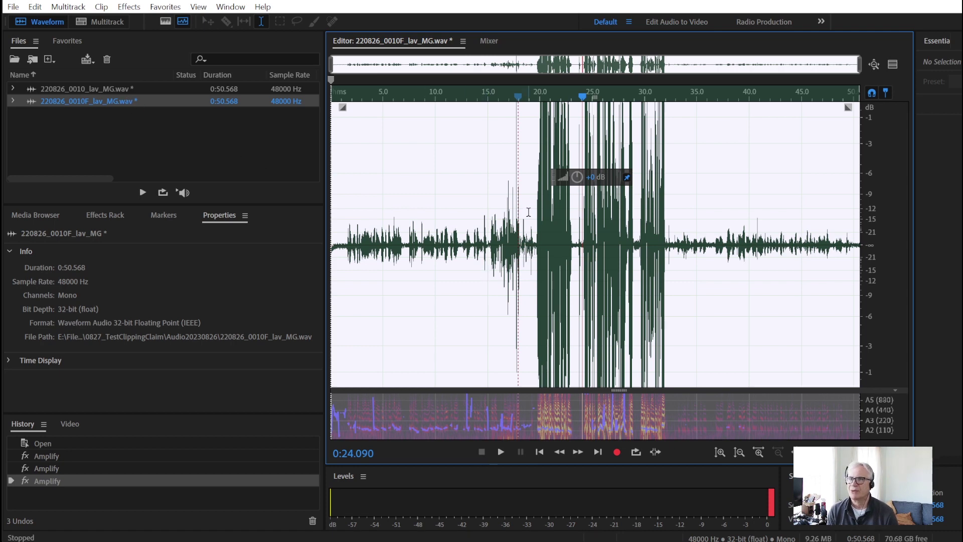
drag(577, 178, 592, 228)
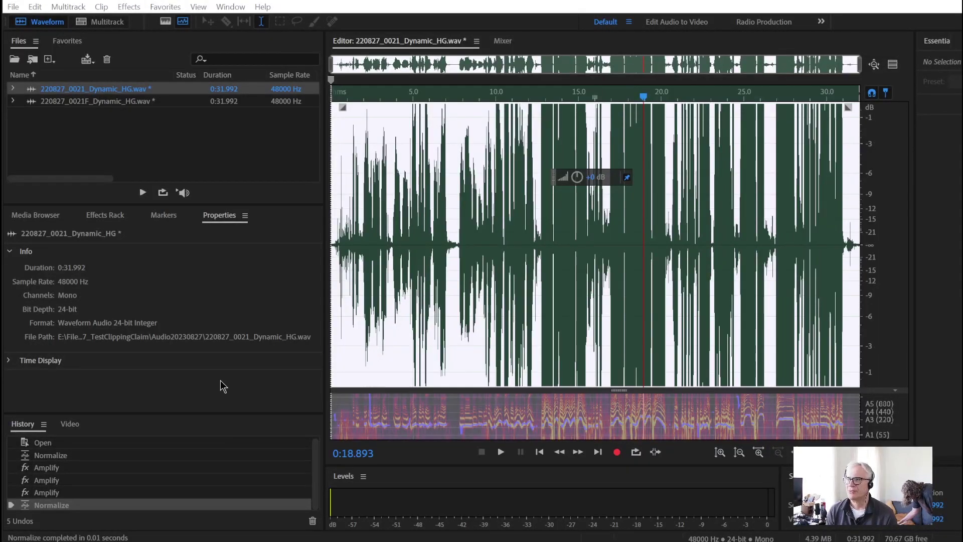
Step: Play 220827_0021_Dynamic_HG.wav from about 0:12 into its first loud passage
click(533, 102)
click(499, 452)
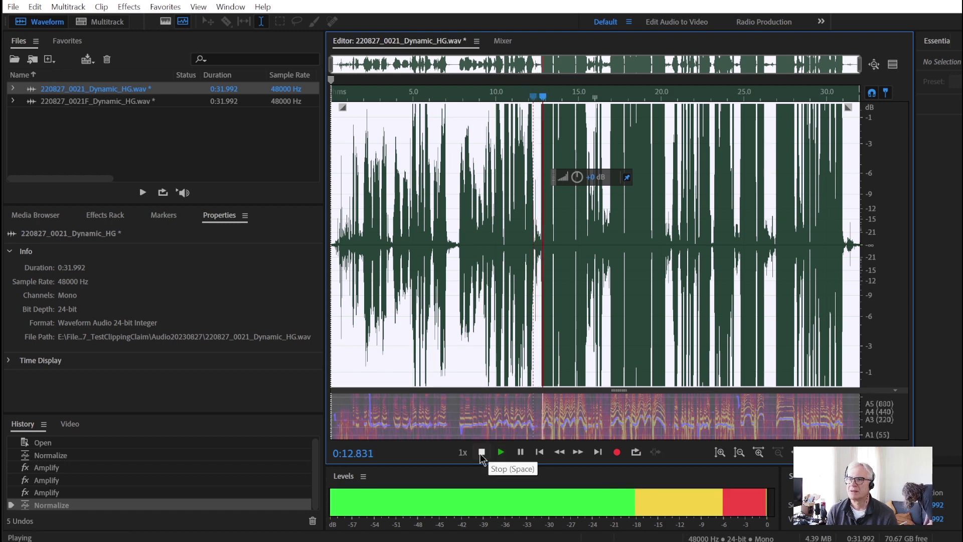
click(482, 453)
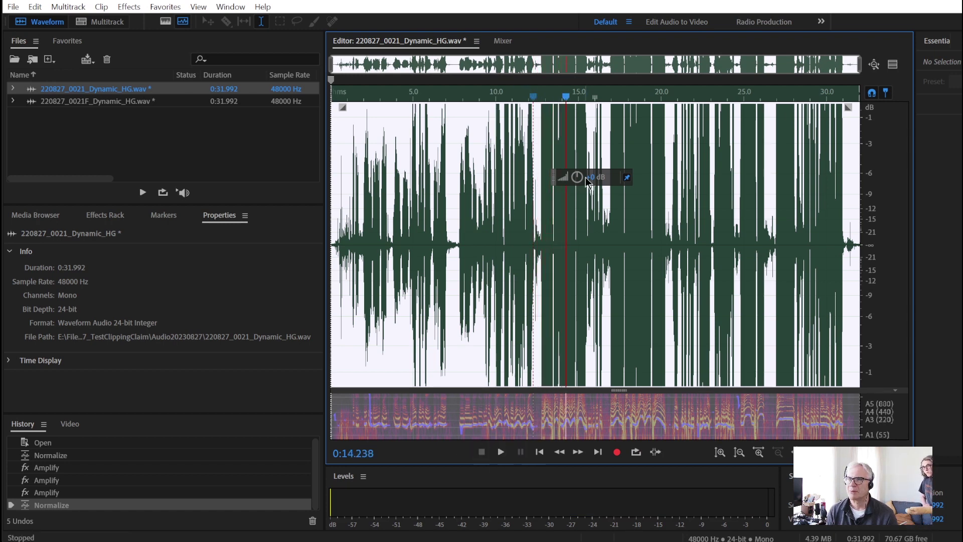
Step: Lower 220827_0021_Dynamic_HG.wav so its peaks sit at about -6 dB, and replay the loud passage from 0:12.264
drag(577, 176, 575, 200)
click(534, 104)
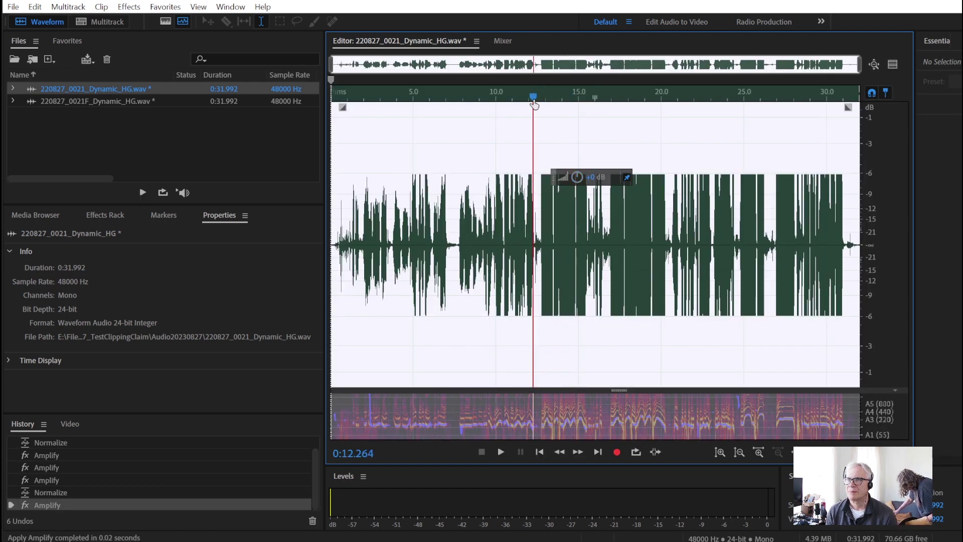
click(500, 452)
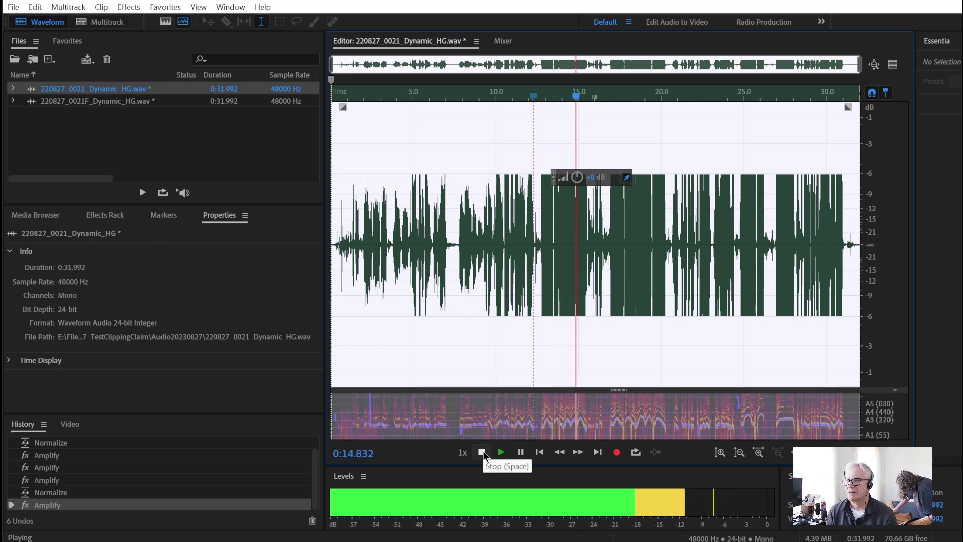
click(482, 451)
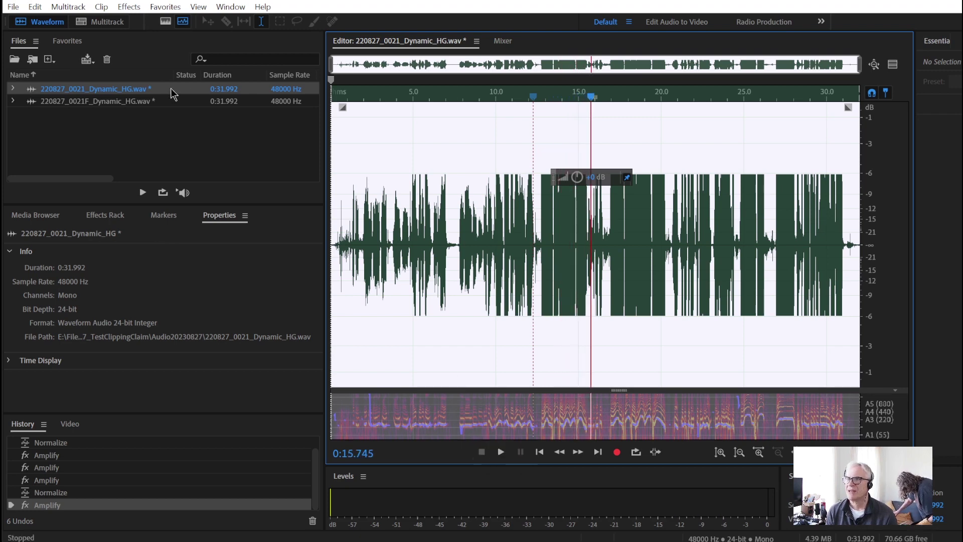
Step: Switch to 220827_0021F_Dynamic_HG.wav, raise its overall gain, and play the first loud passage from 0:12.106
click(164, 103)
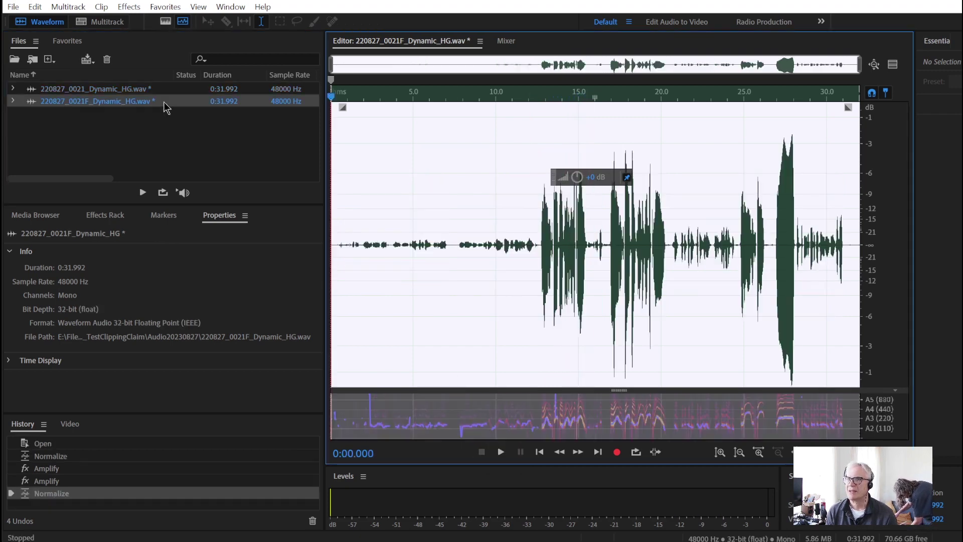
click(531, 98)
drag(577, 176, 580, 138)
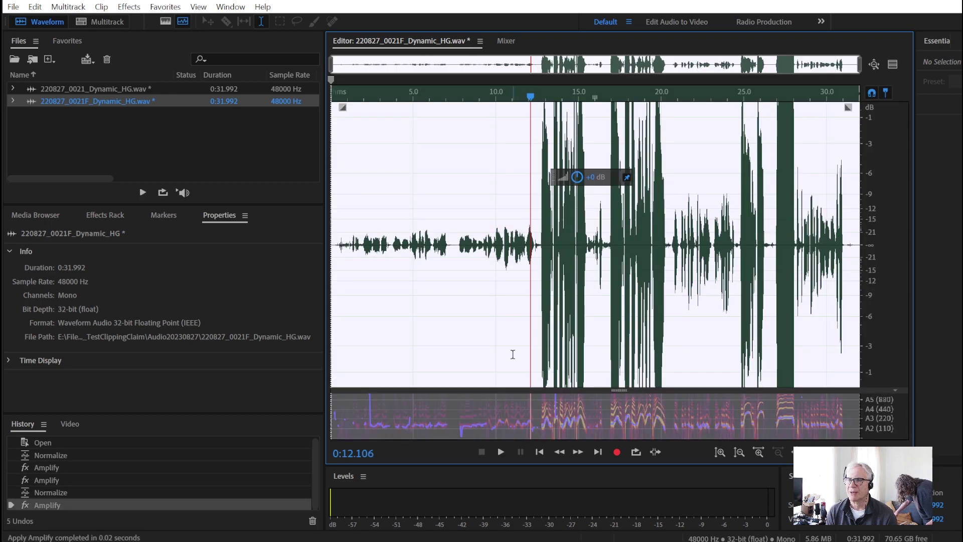
click(501, 451)
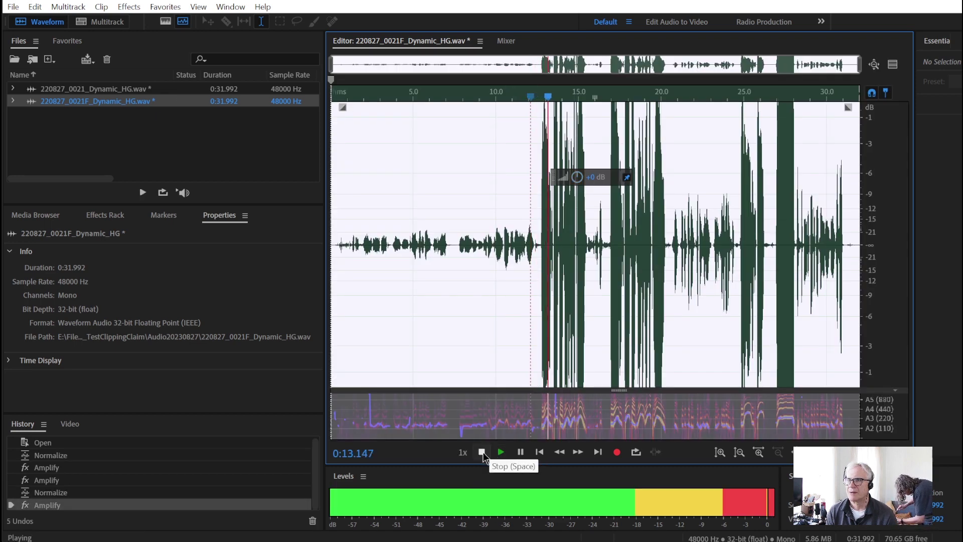
click(482, 452)
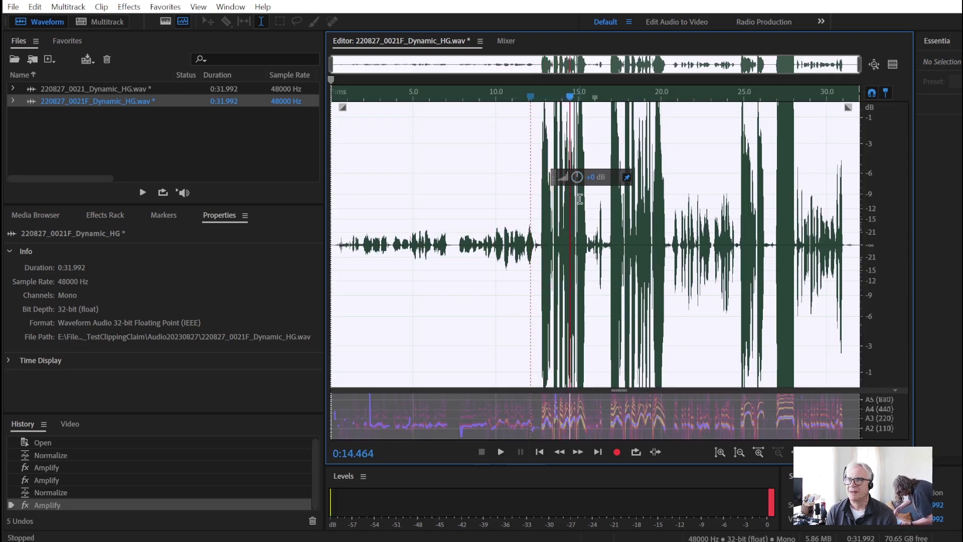
Step: Raise the gain of 220827_0021F_Dynamic_HG.wav further and replay the loud passage from 0:12.423
drag(577, 176, 580, 160)
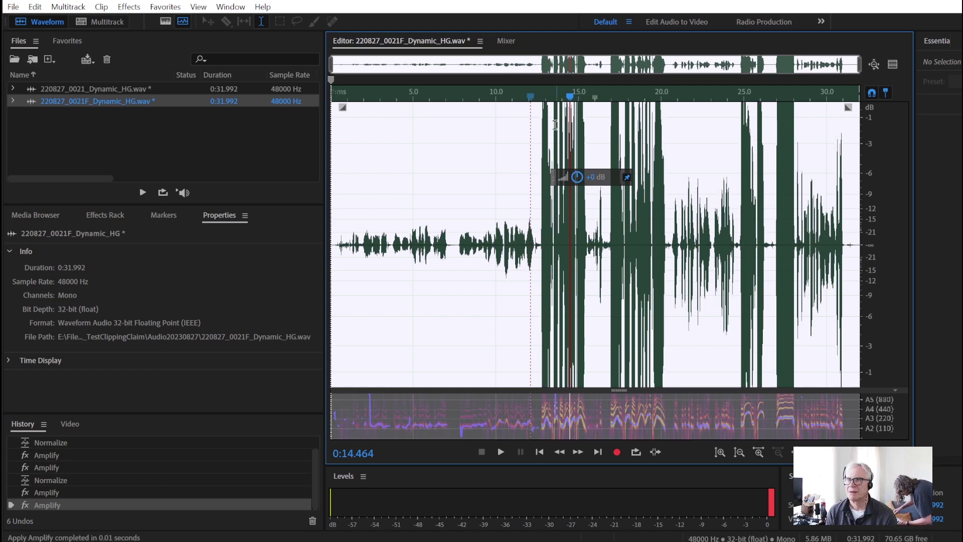
click(536, 104)
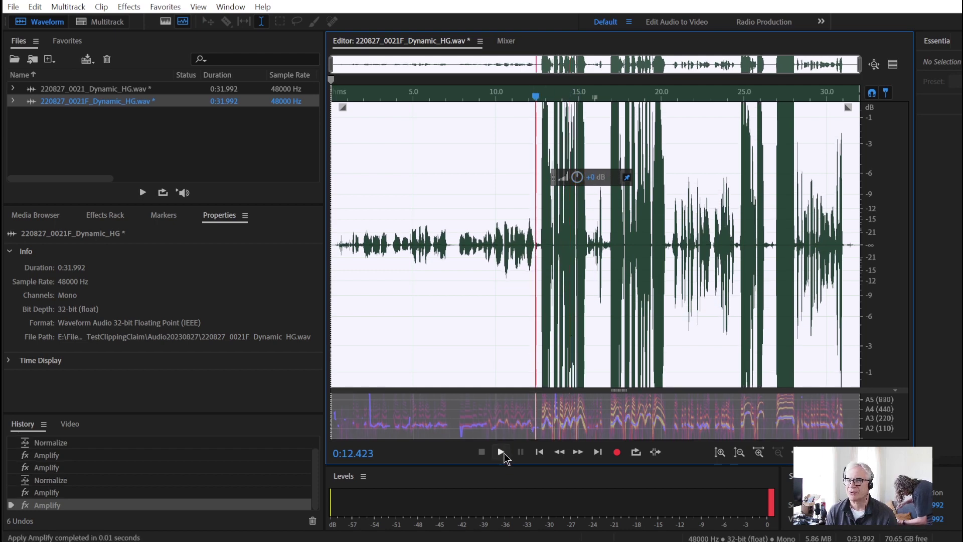
click(502, 452)
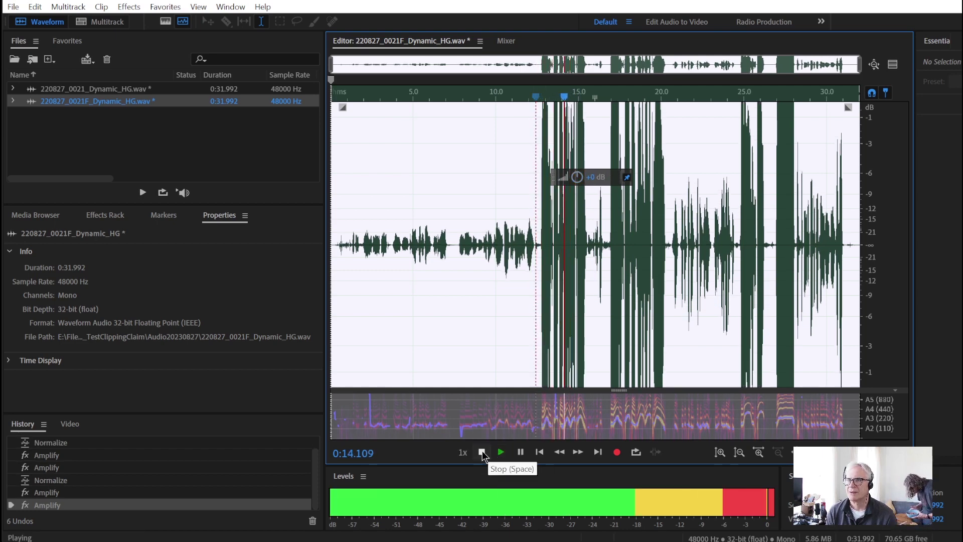
click(482, 452)
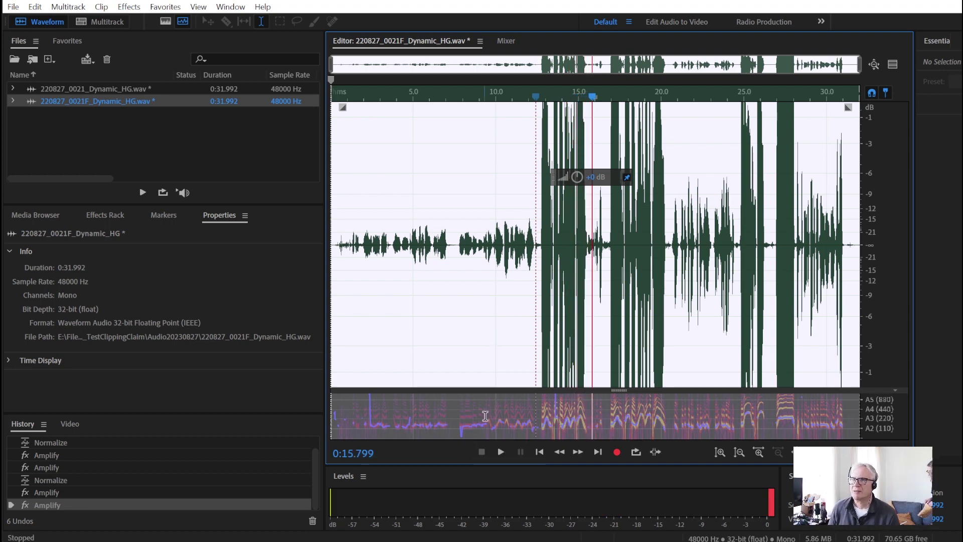
Step: Switch back to 220827_0021_Dynamic_HG.wav and play the loud passage from 0:12.225 for comparison
click(116, 91)
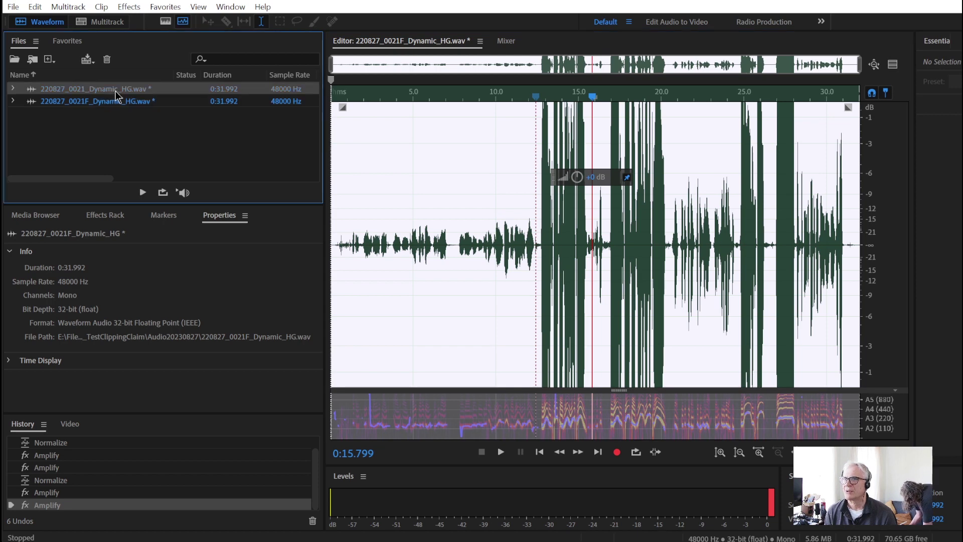
click(532, 98)
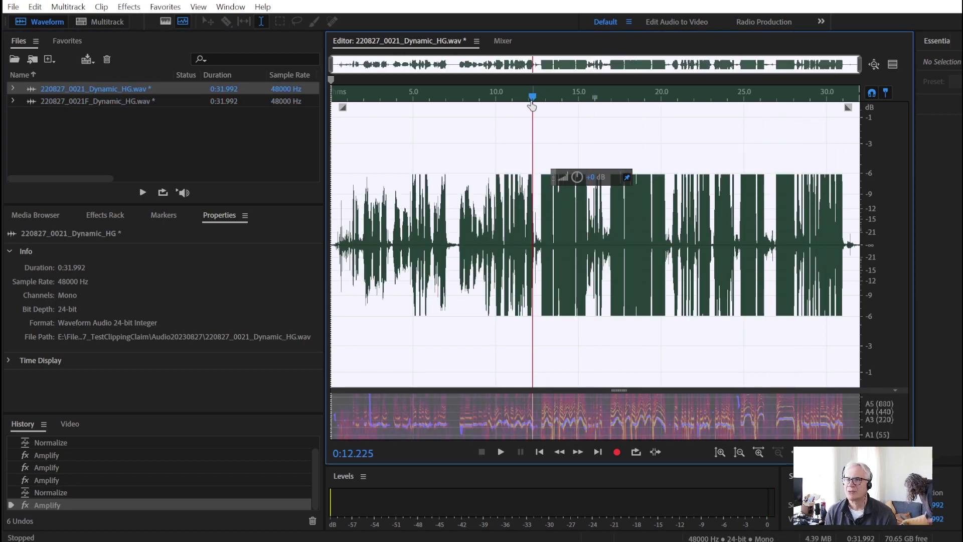
click(501, 452)
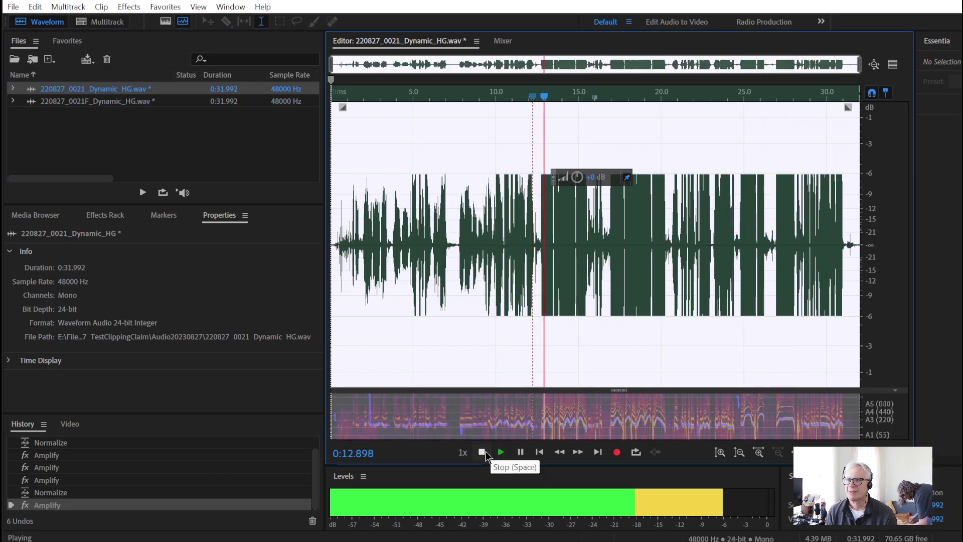
click(482, 452)
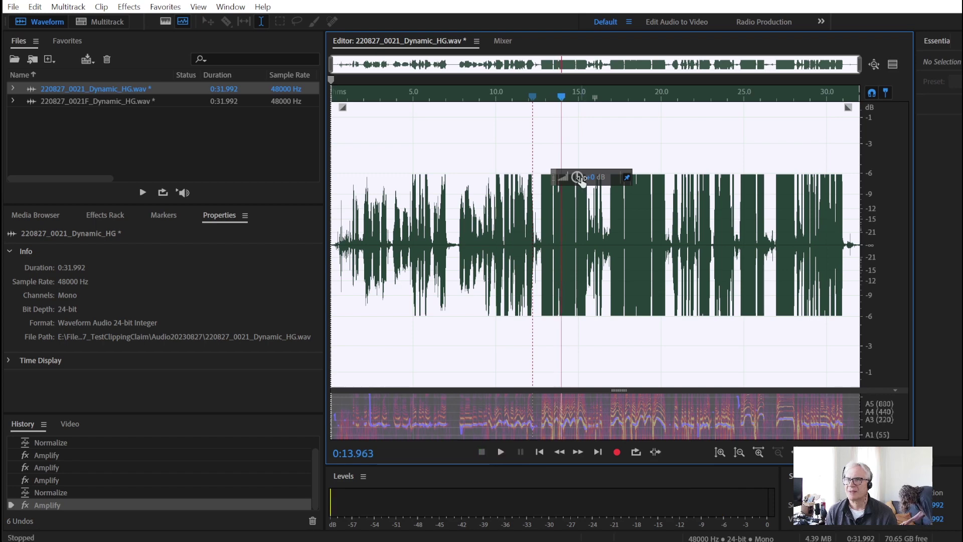
Step: Lower 220827_0021_Dynamic_HG.wav so its peaks sit at about -12 dB, and play the loud passage from 0:12.264
drag(578, 177, 560, 155)
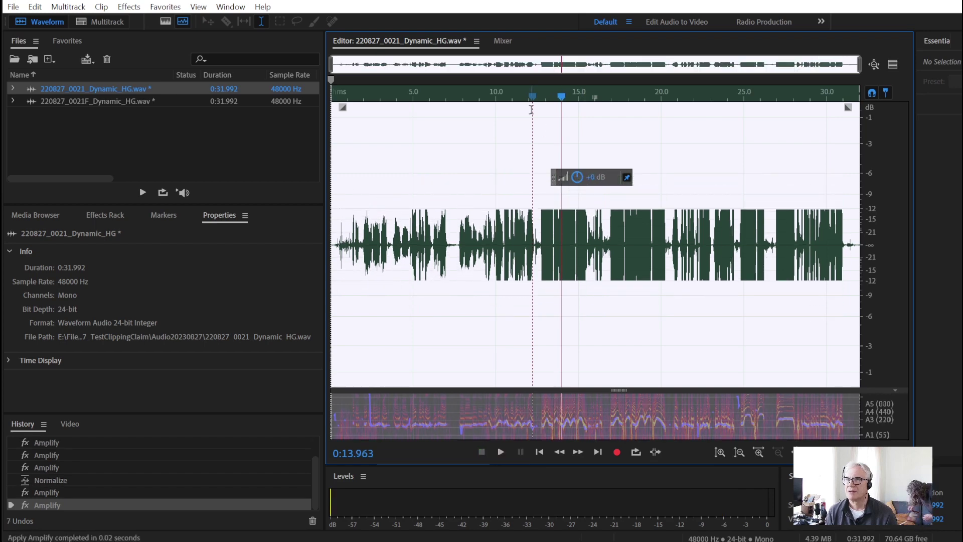
click(534, 102)
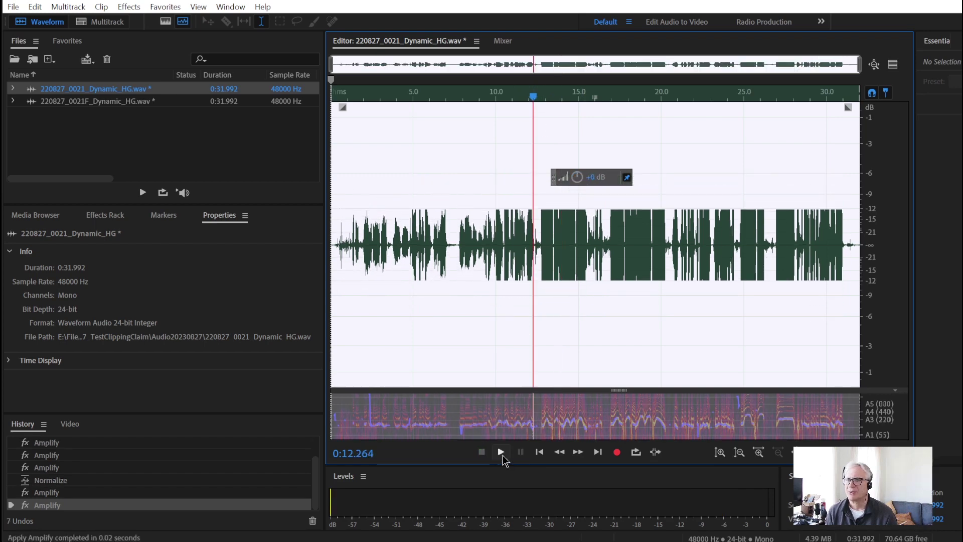
click(500, 452)
click(481, 452)
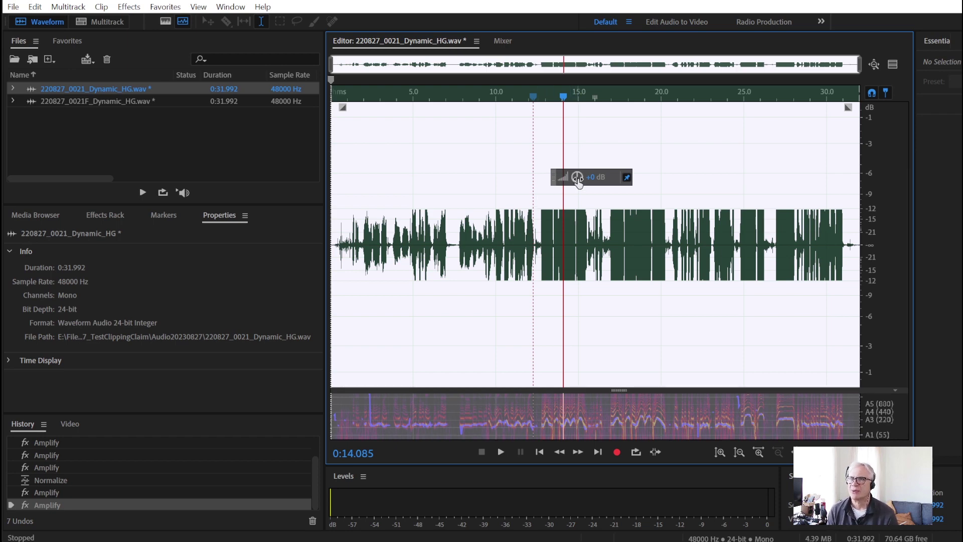
Step: Amplify the whole 220827_0021_Dynamic_HG.wav clip so its peaks reach about -2 dB
drag(578, 182, 578, 136)
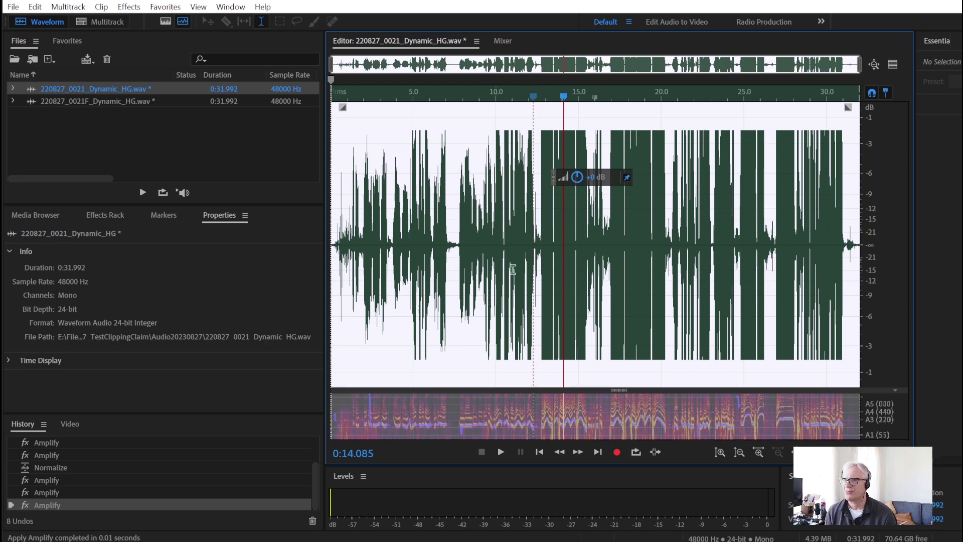